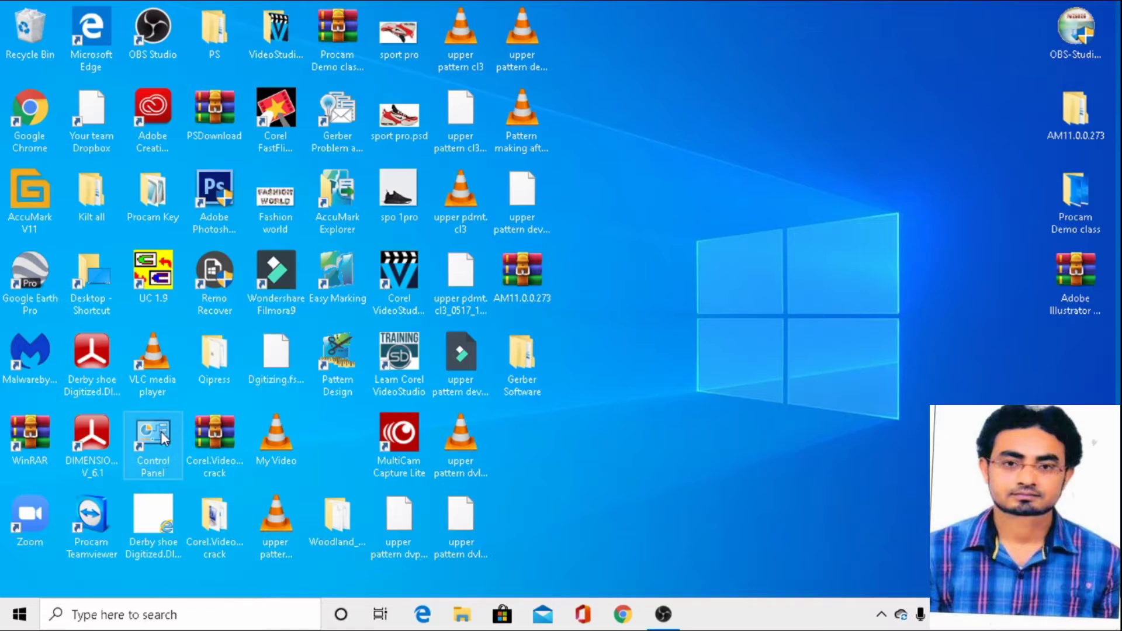
- Search for Control Panel and open its list of installed programs for uninstalling
click(120, 616)
text(c)
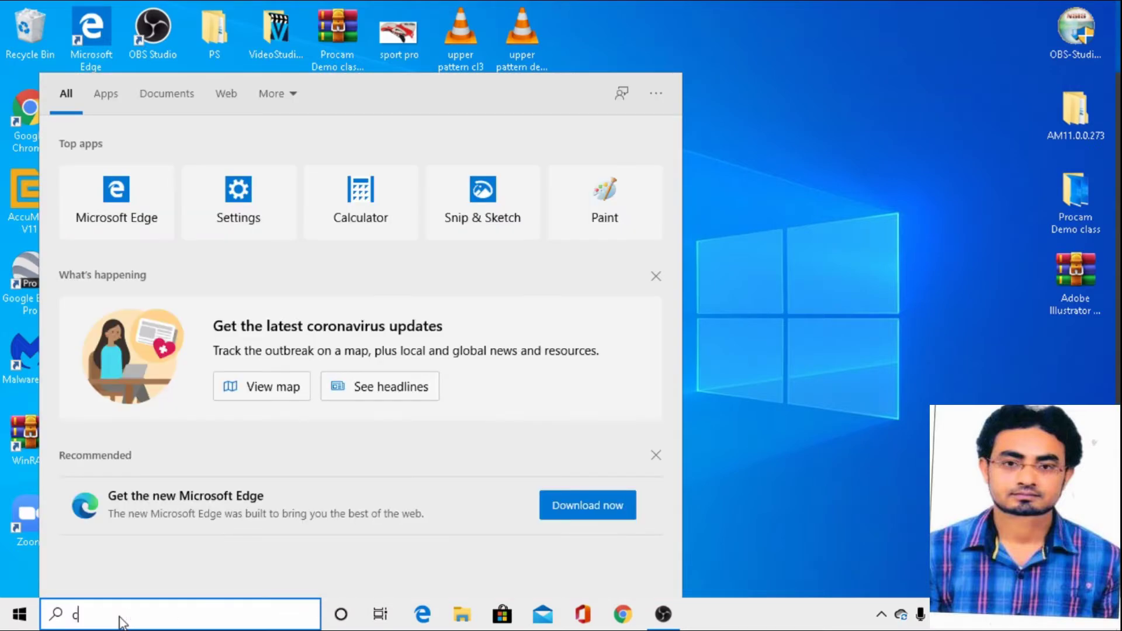
text(on)
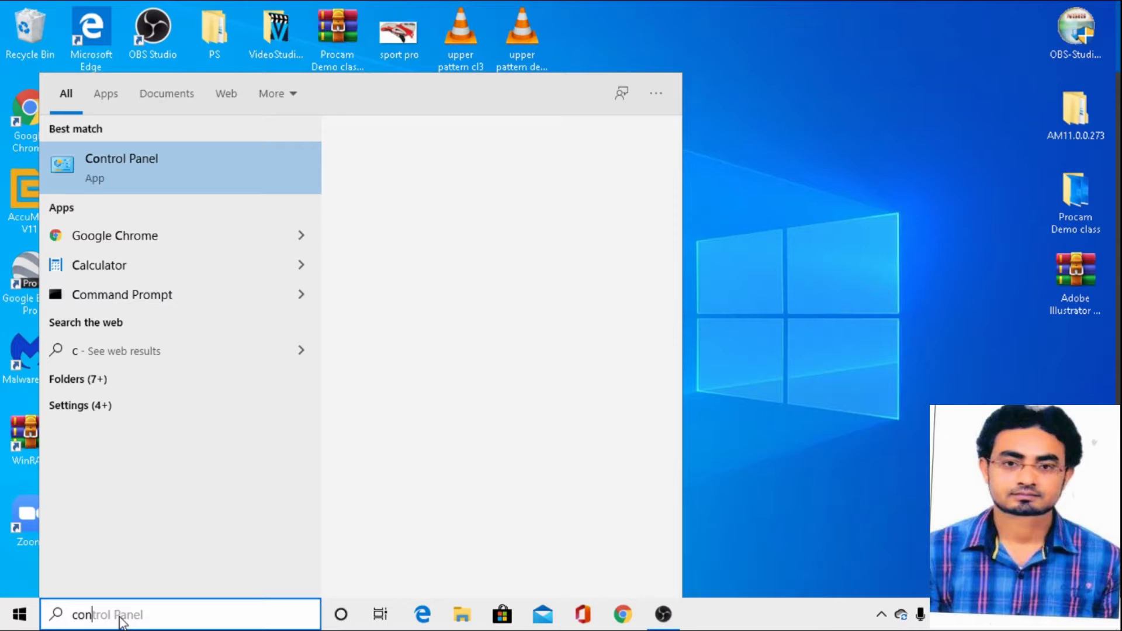
text(tr)
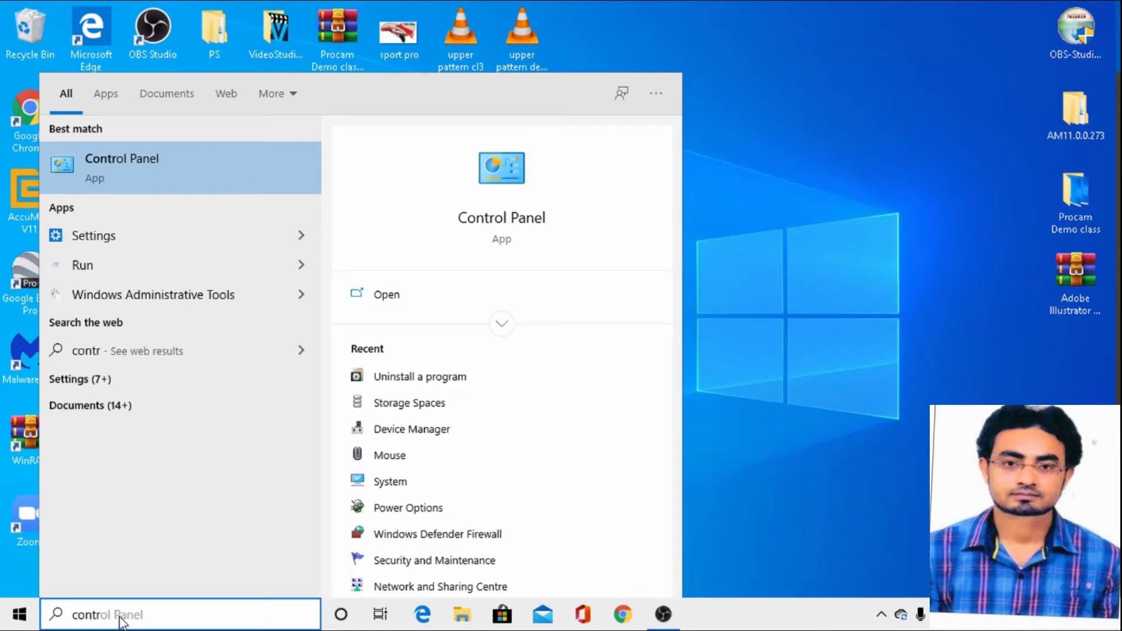
click(156, 176)
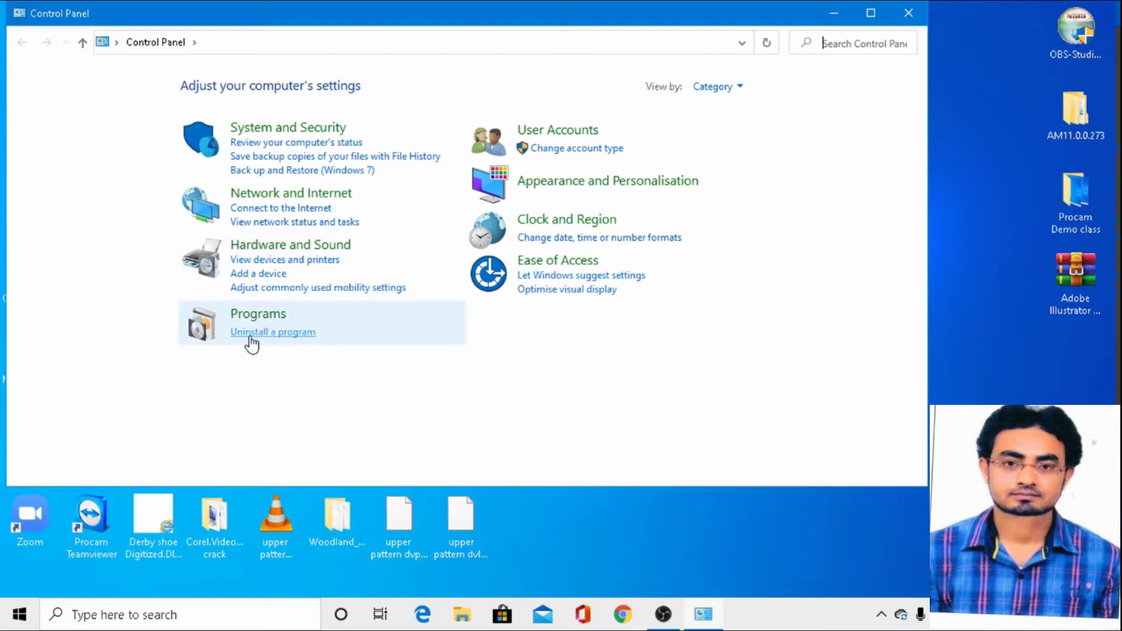
click(251, 317)
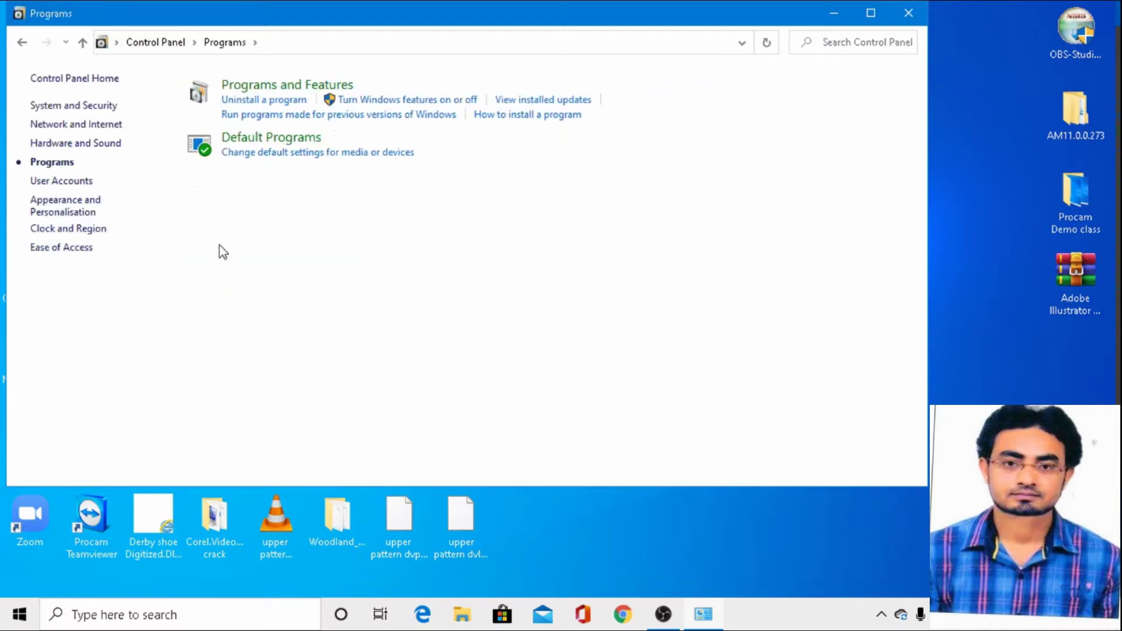
click(252, 100)
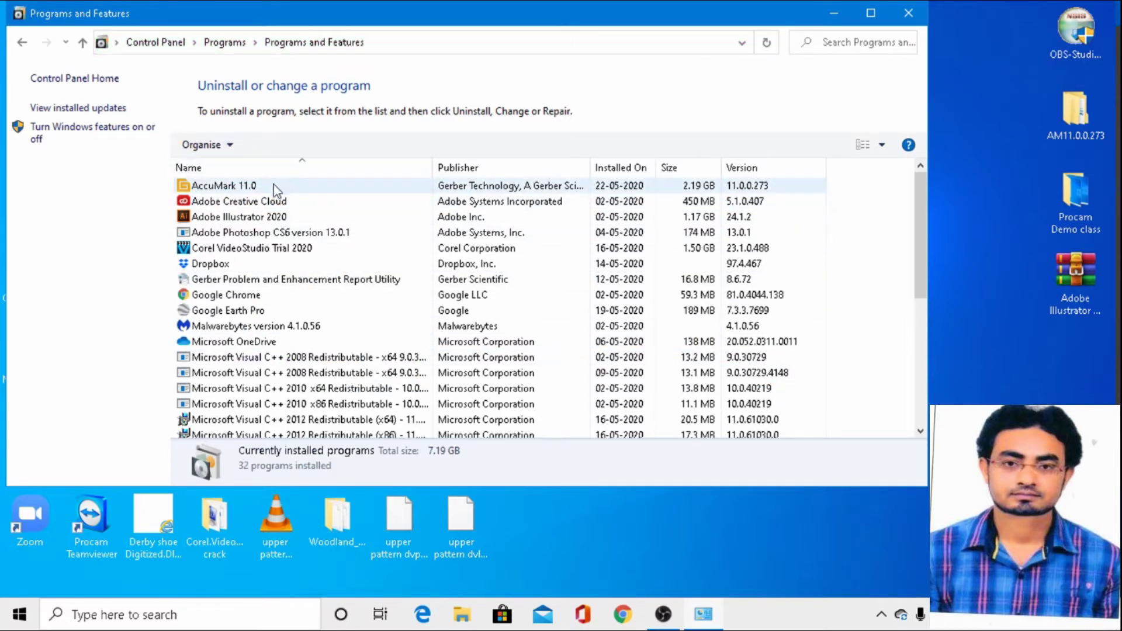
- Start the uninstaller for AccuMark 11.0 from the installed programs list and minimize the list window
click(273, 184)
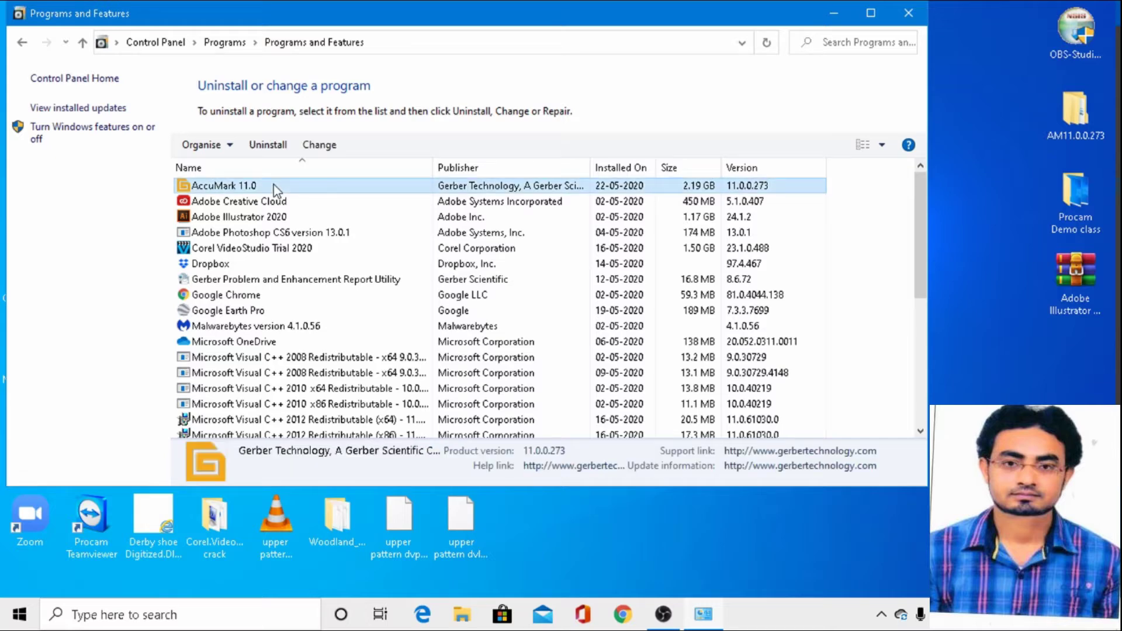
right_click(273, 184)
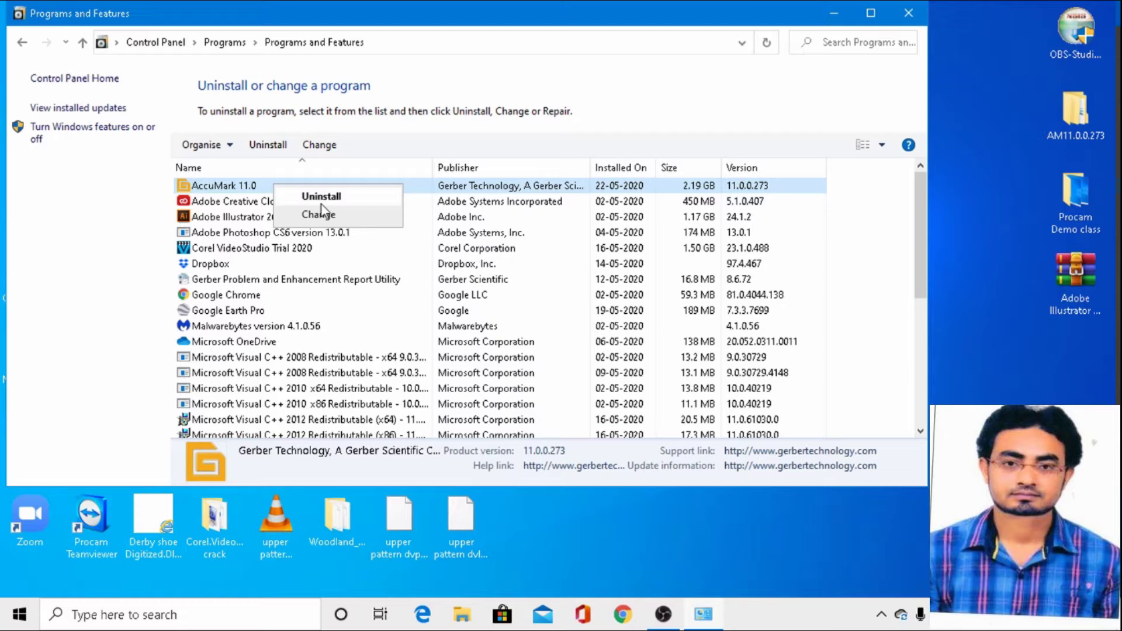
click(332, 193)
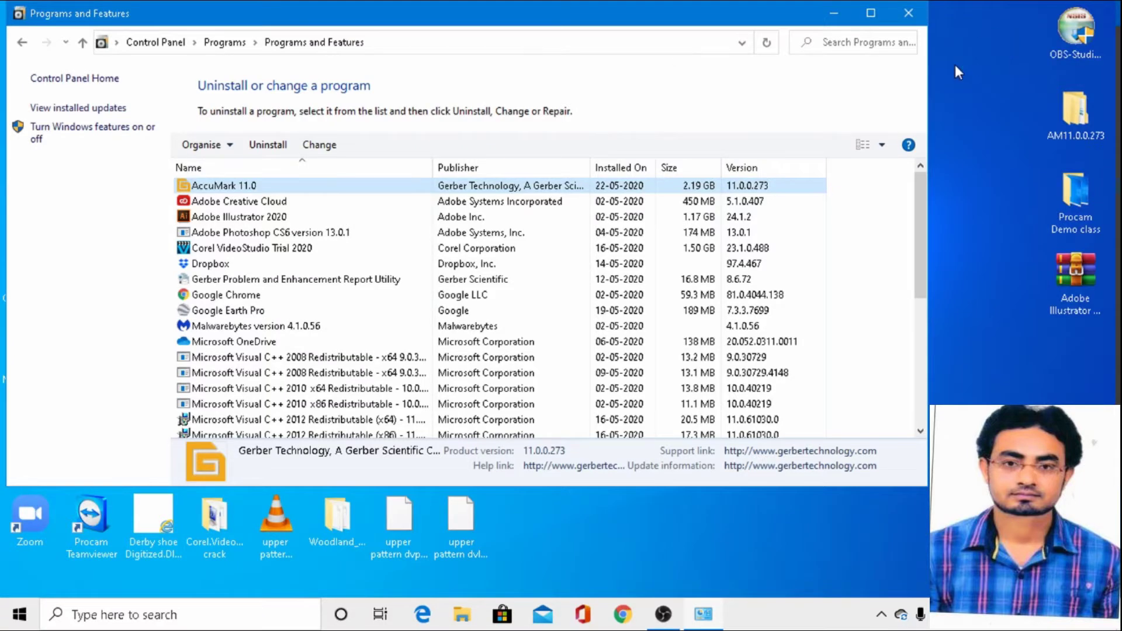
right_click(955, 67)
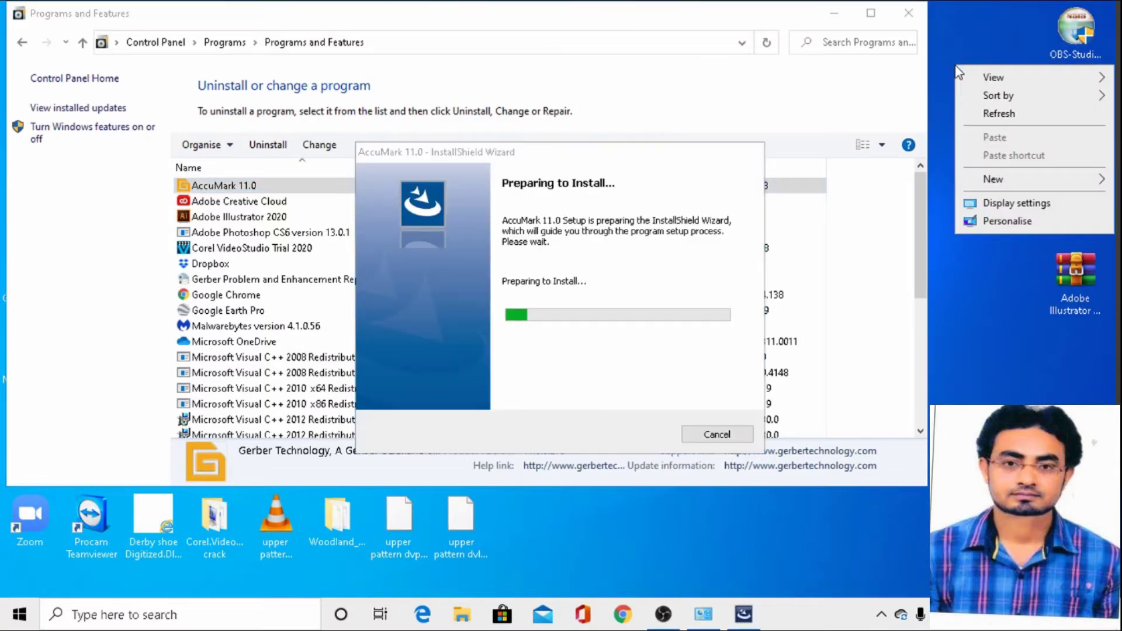
click(993, 113)
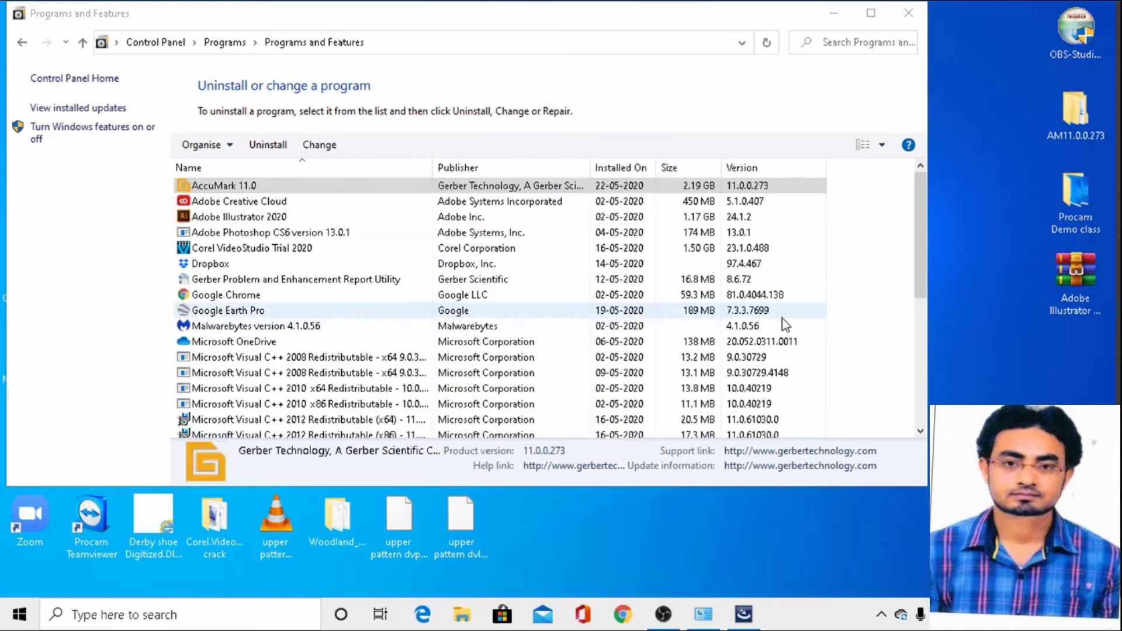
click(831, 16)
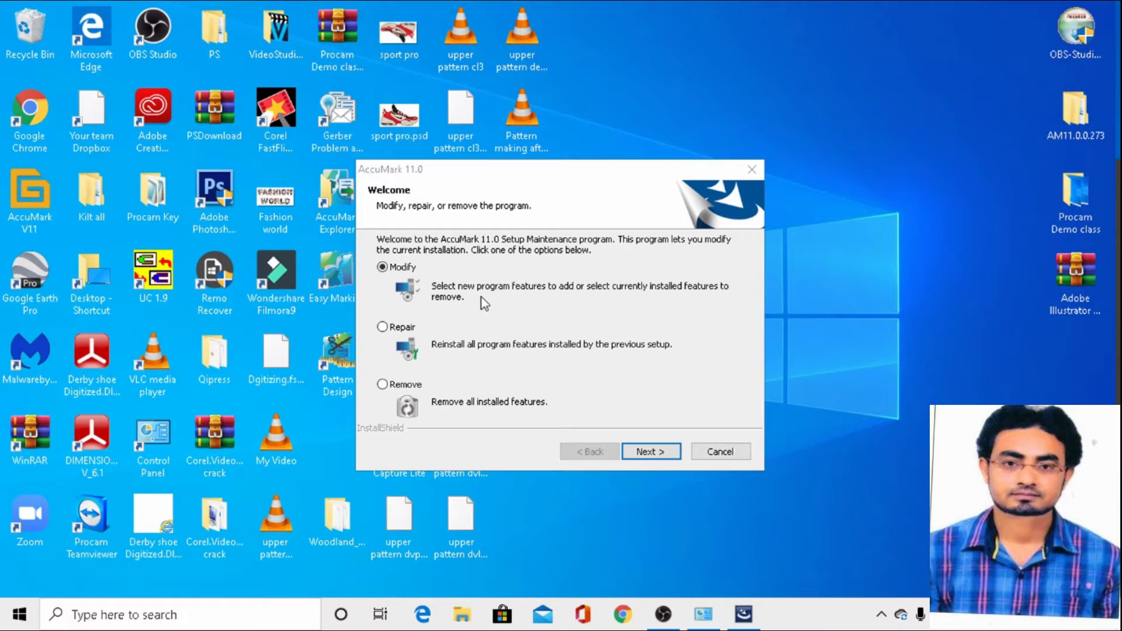
- Remove all installed features of AccuMark 11.0, finish the maintenance wizard and refresh the desktop
click(381, 386)
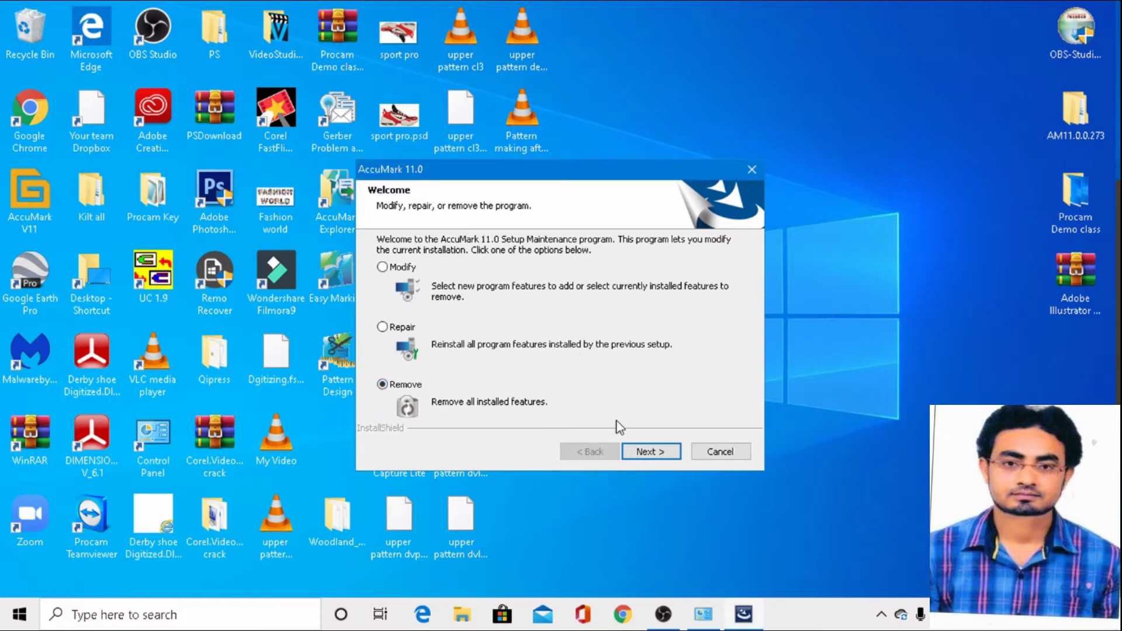
click(653, 457)
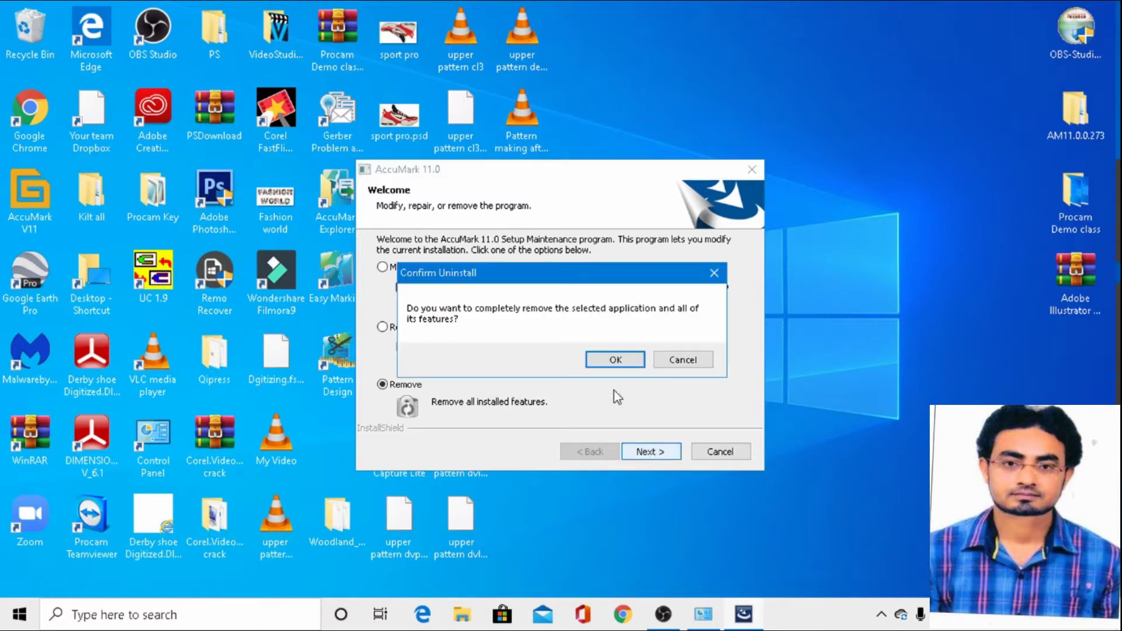
click(615, 366)
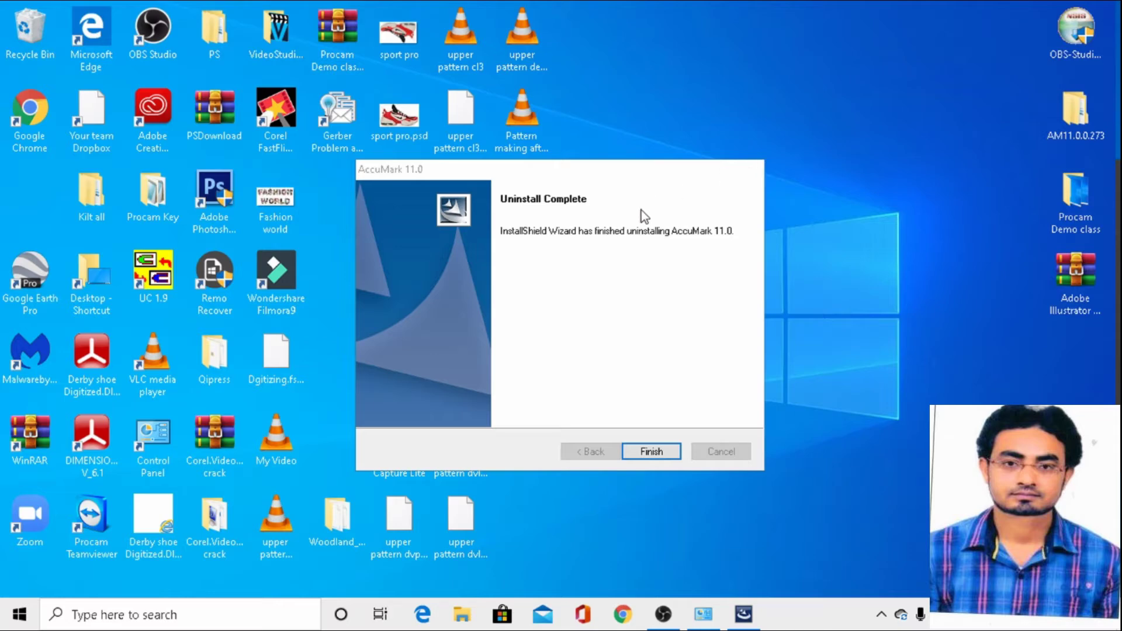
click(640, 453)
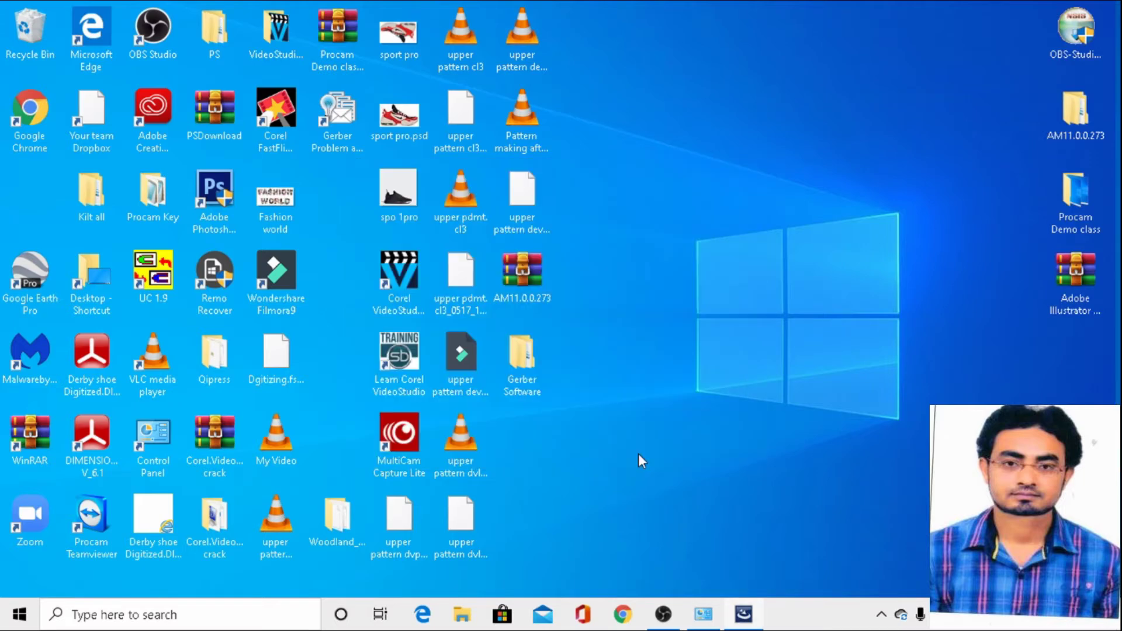
right_click(711, 168)
click(767, 222)
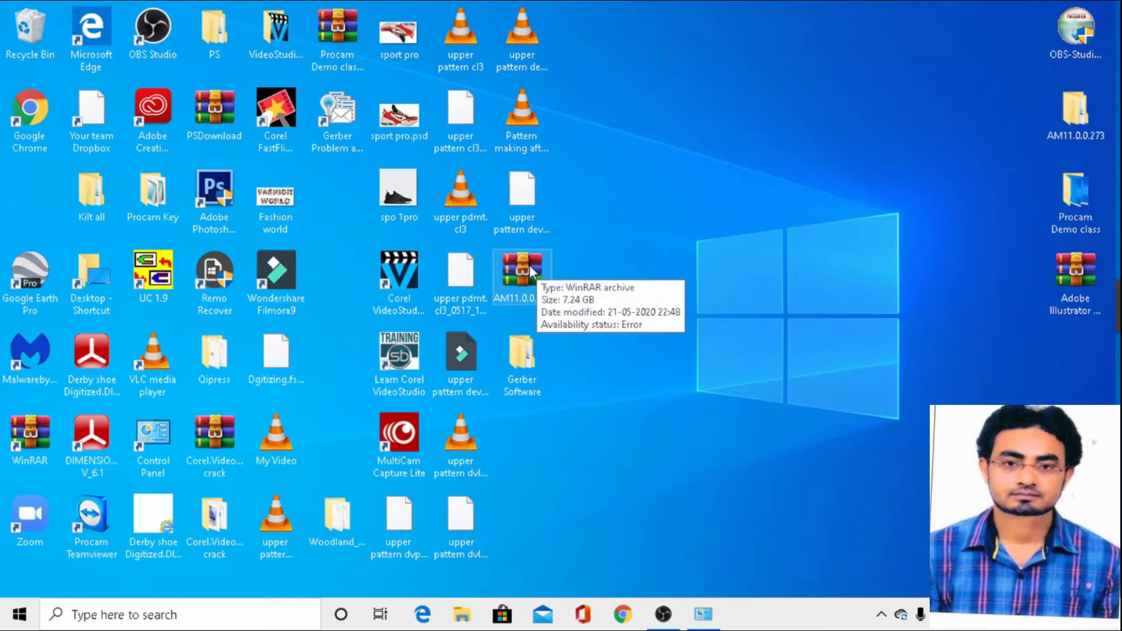
right_click(530, 266)
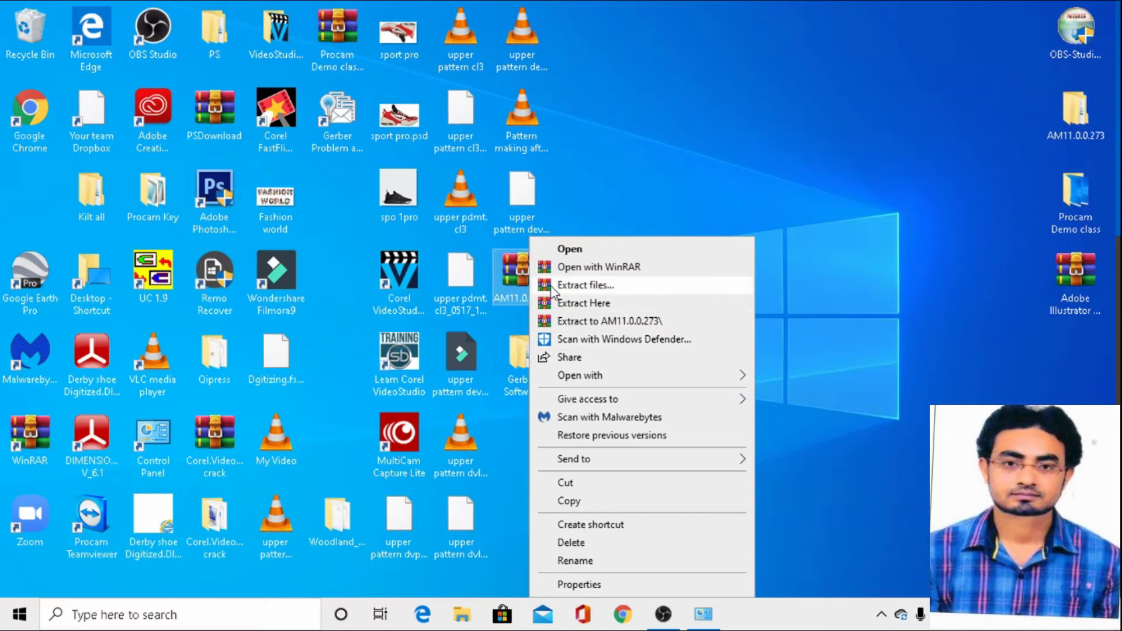
click(619, 290)
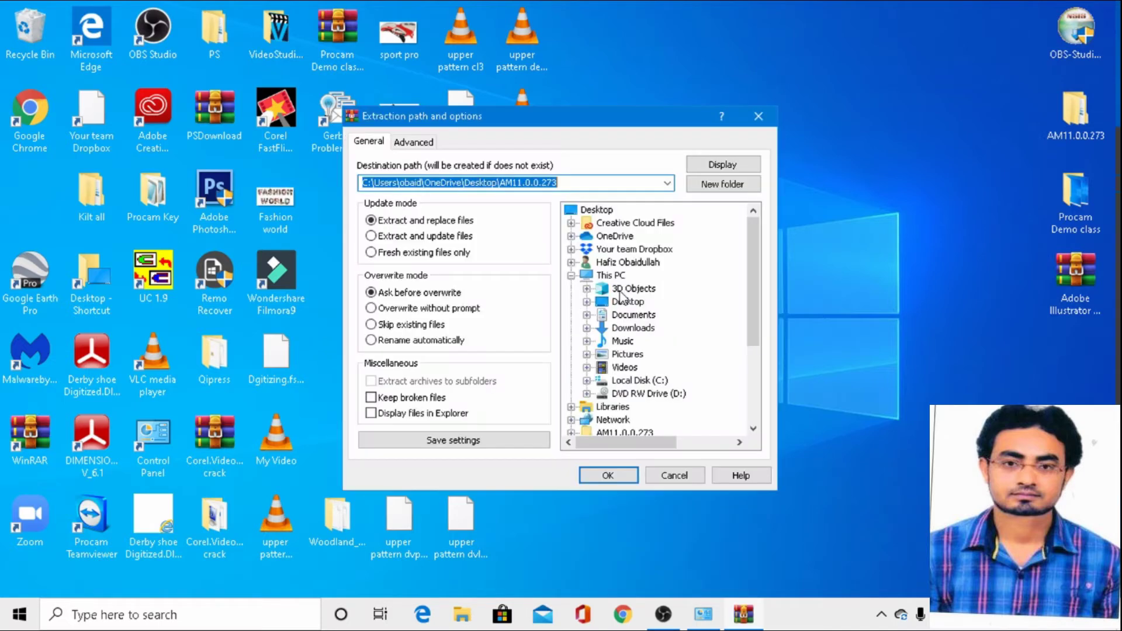
click(714, 185)
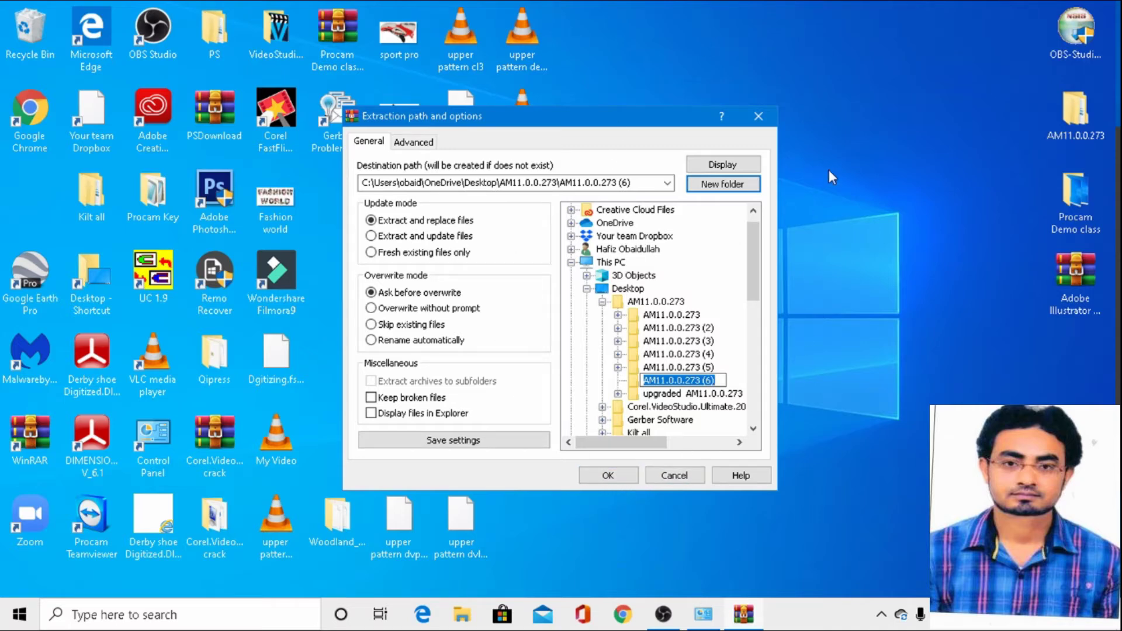
click(669, 476)
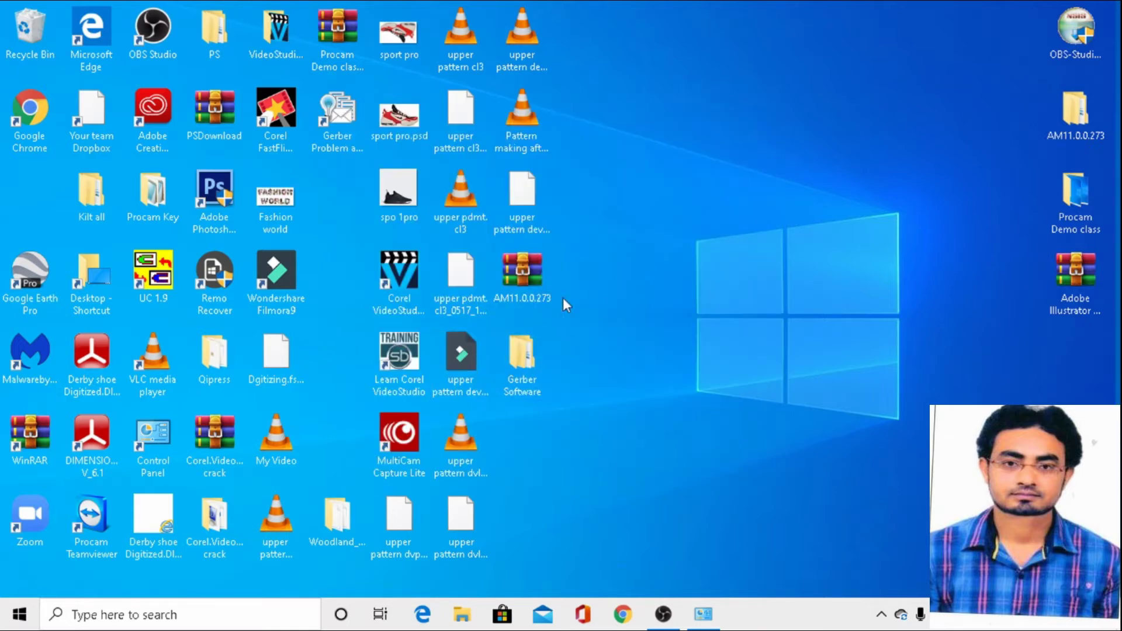
- Open the AccuMark folder inside AM11.0.0.273 (2) in the desktop's Gerber Software folder, with the window maximized
double_click(521, 363)
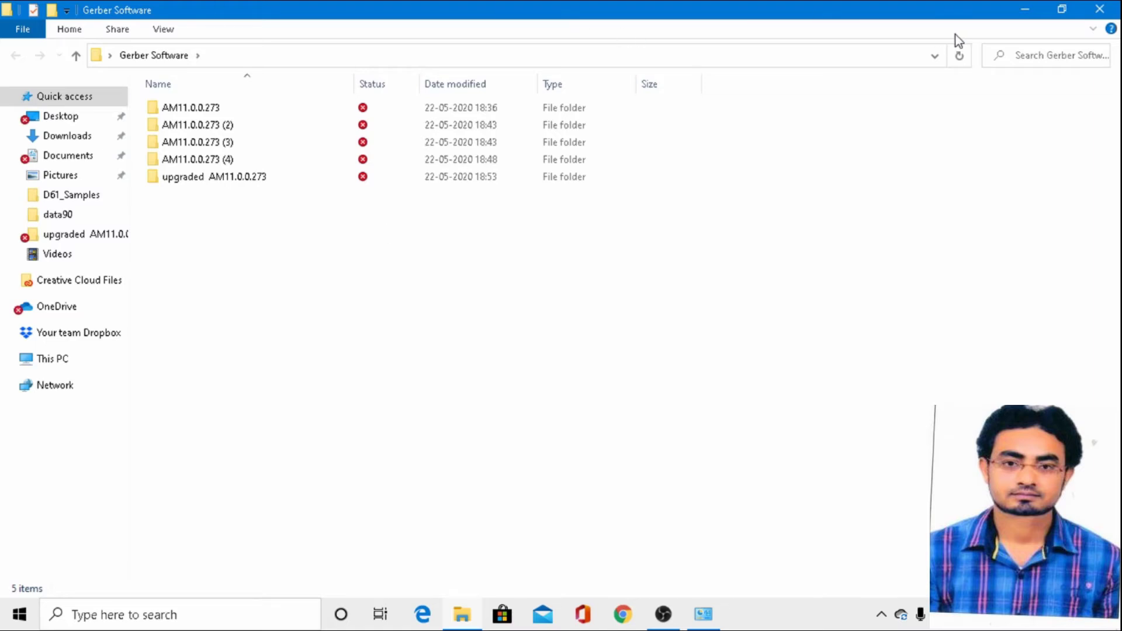
click(1023, 10)
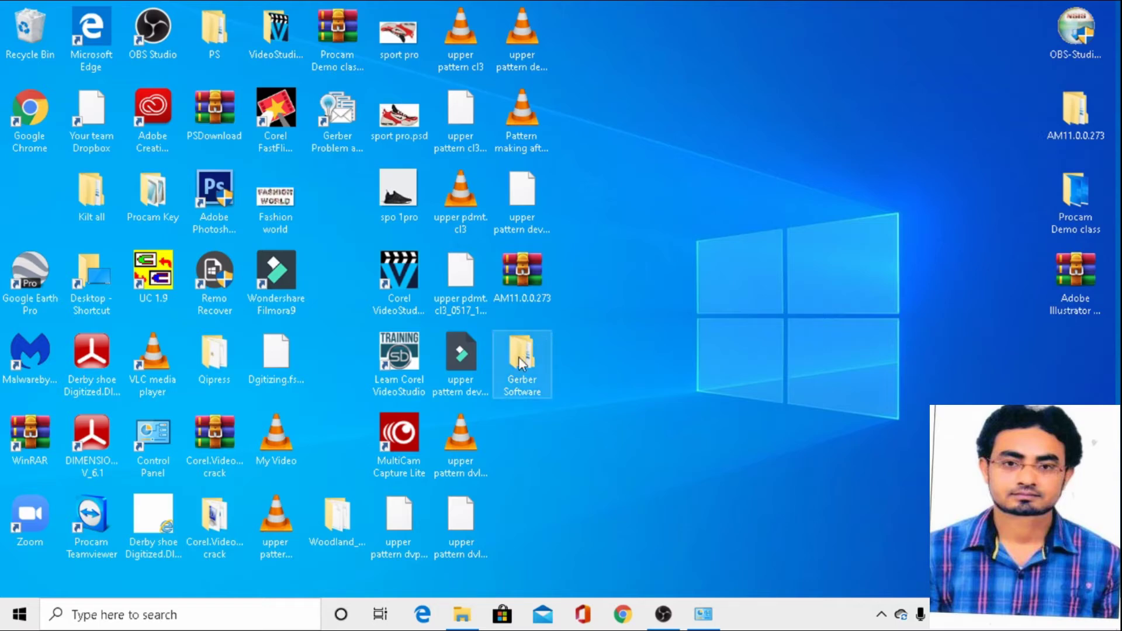
mouse_move(664, 611)
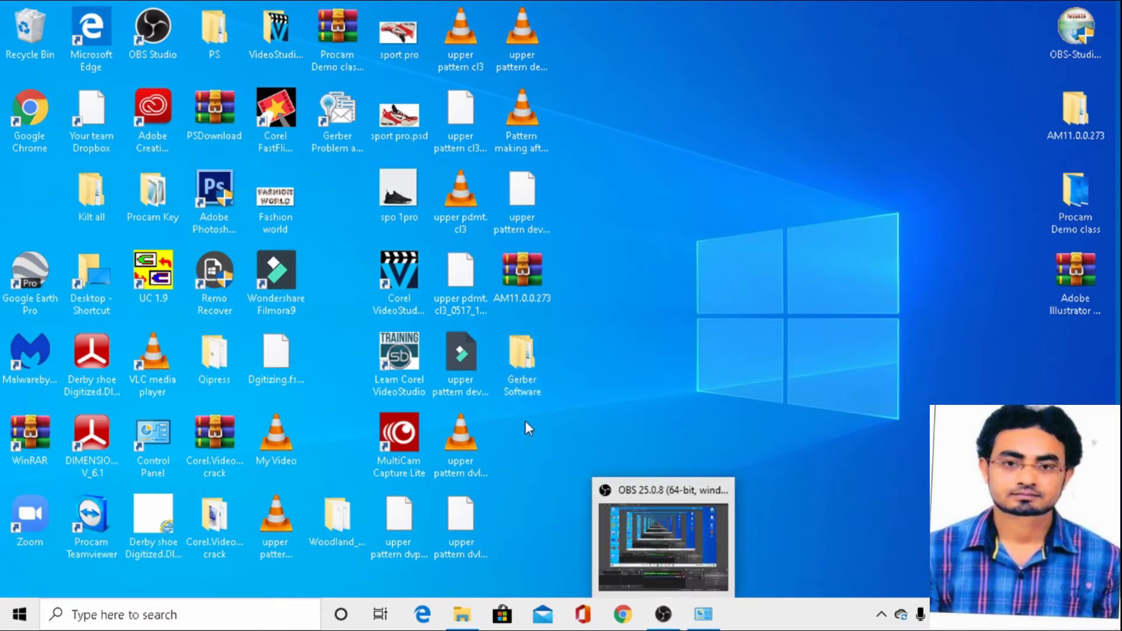
double_click(522, 359)
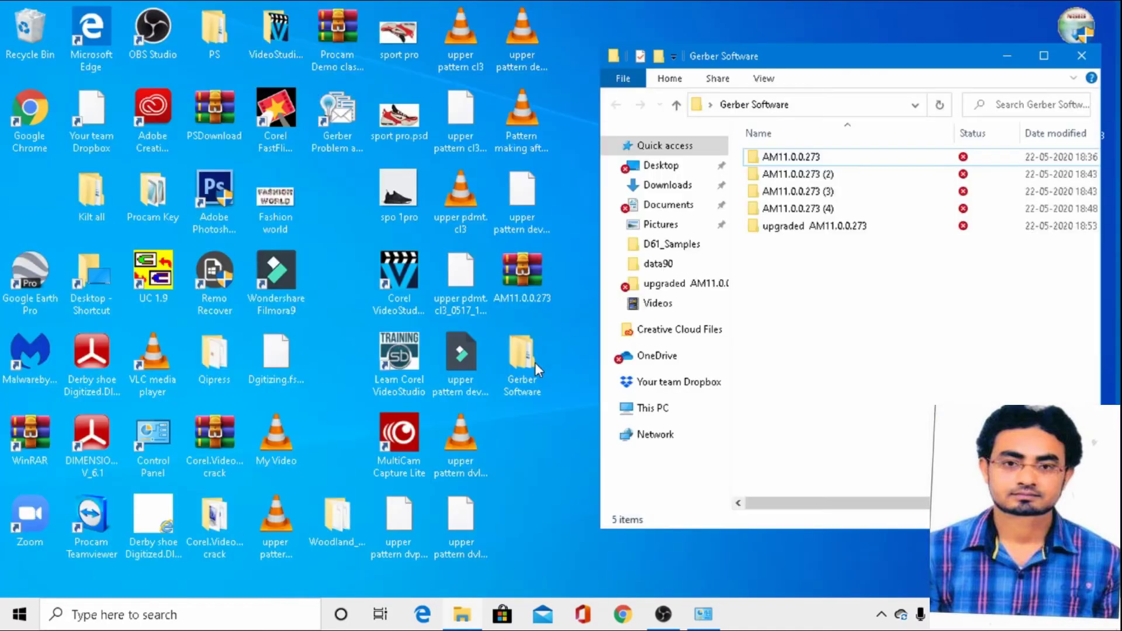
click(819, 175)
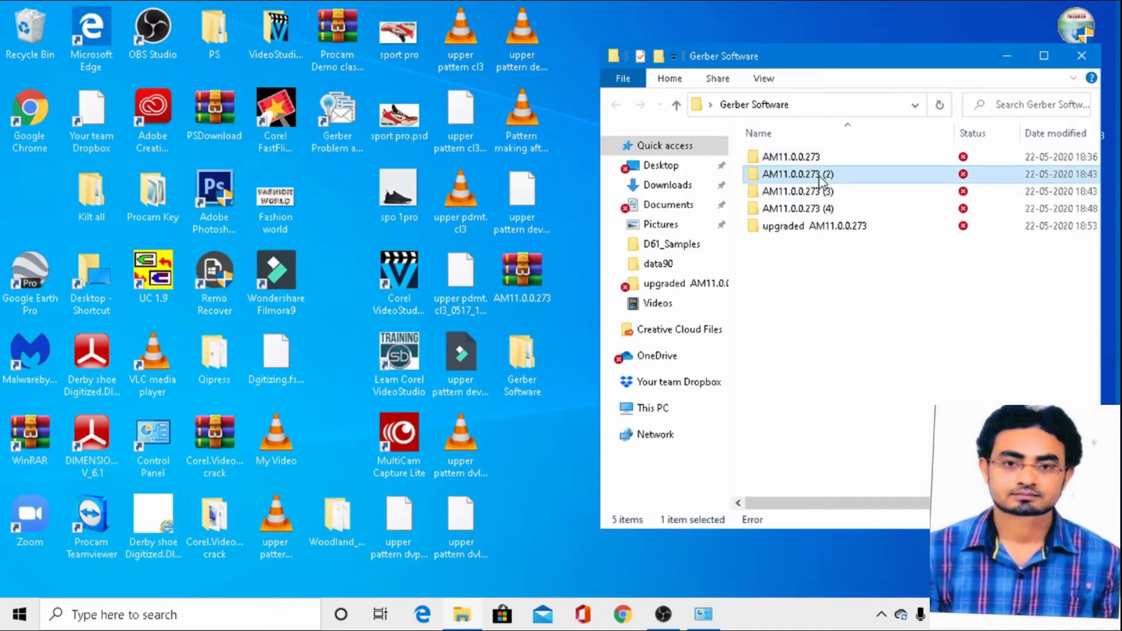
click(846, 177)
double_click(873, 177)
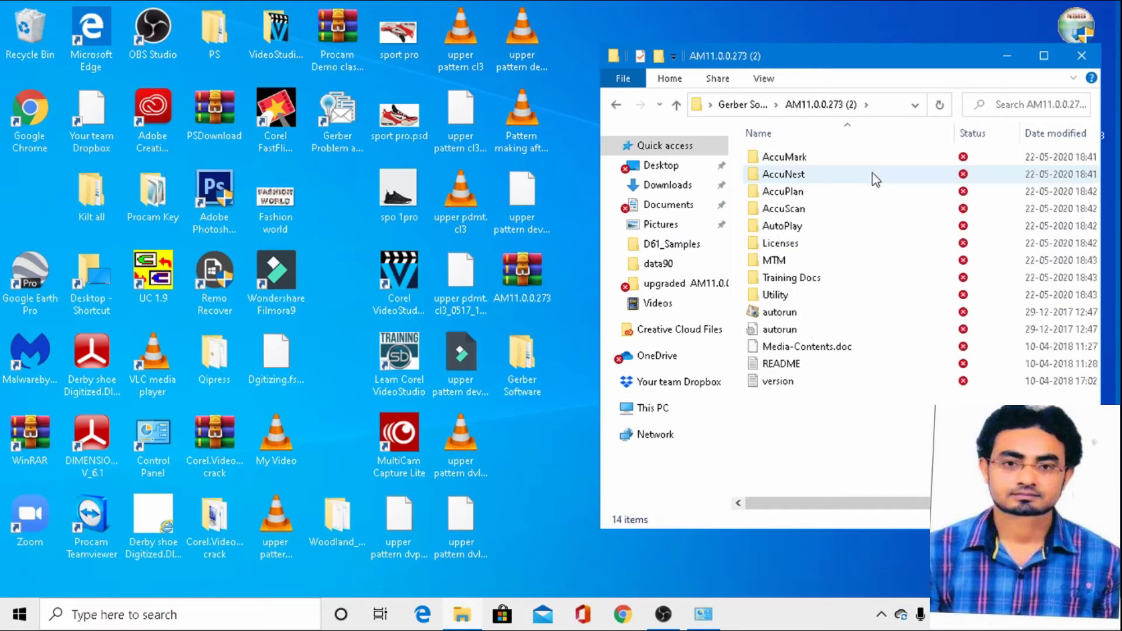
click(1043, 56)
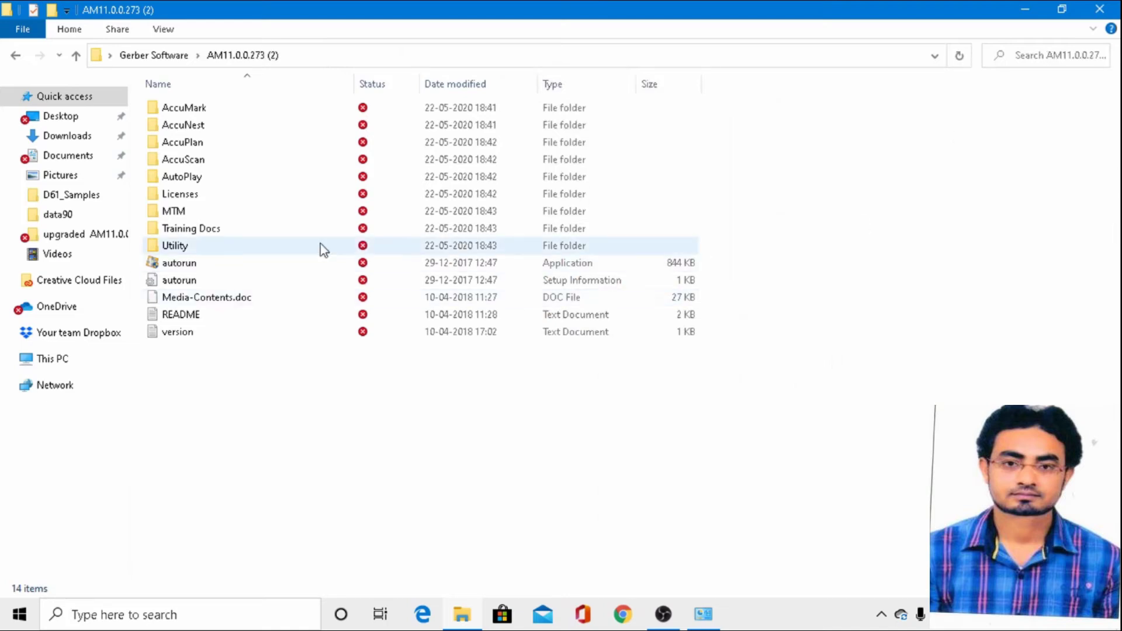
click(209, 107)
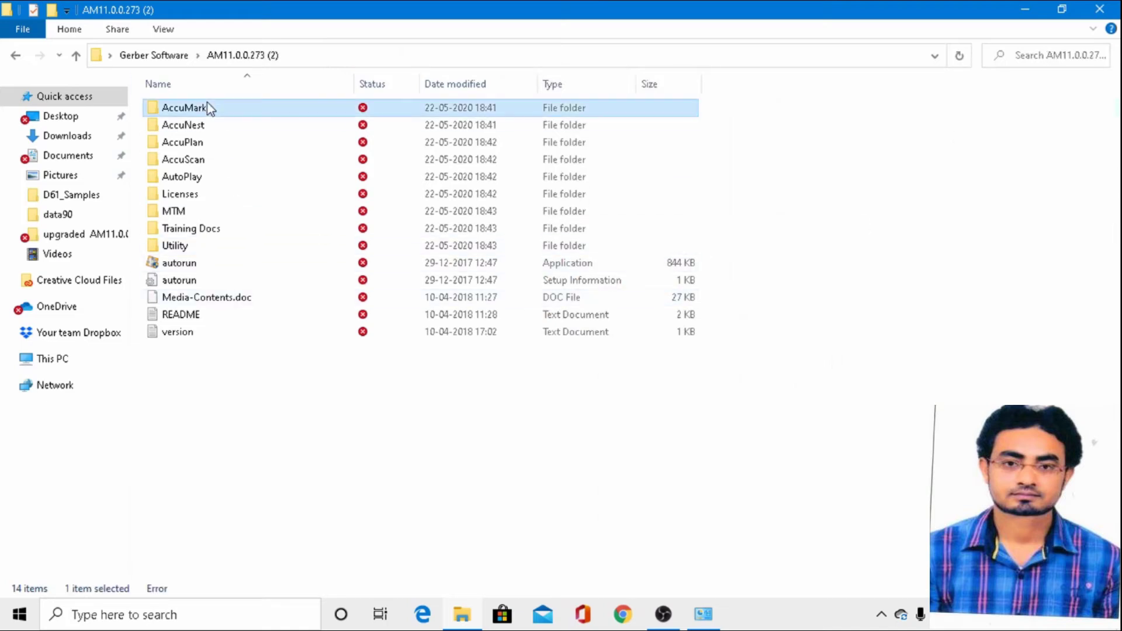
double_click(216, 109)
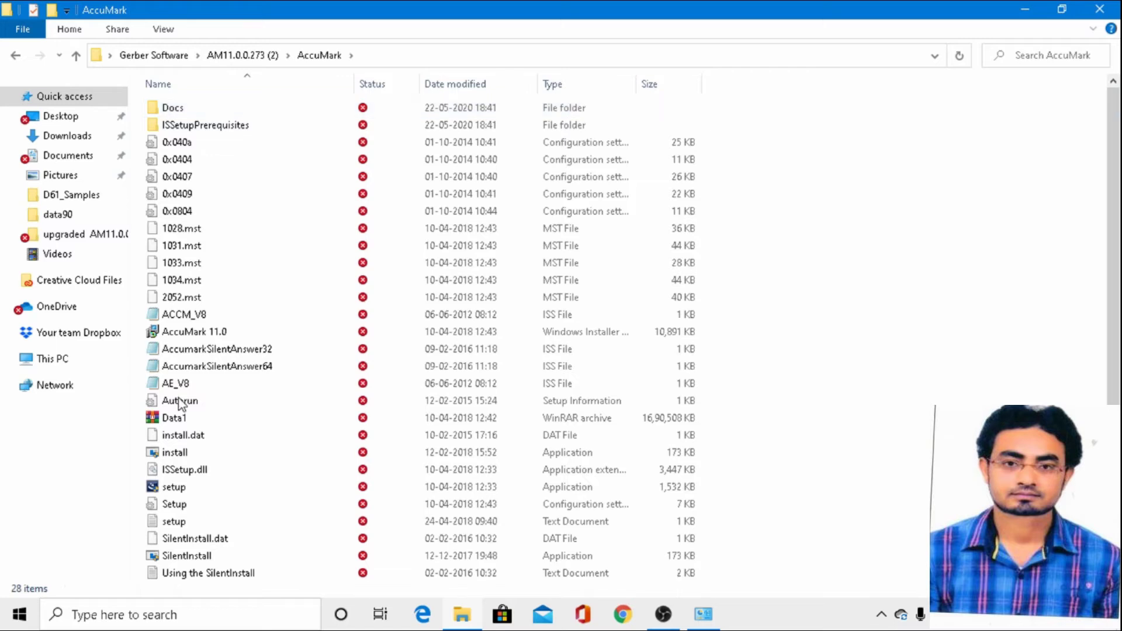
- Run the AccuMark setup application with the Visual C++ 2013 Redistributable (x64) requirement and continue to the license agreement
click(188, 487)
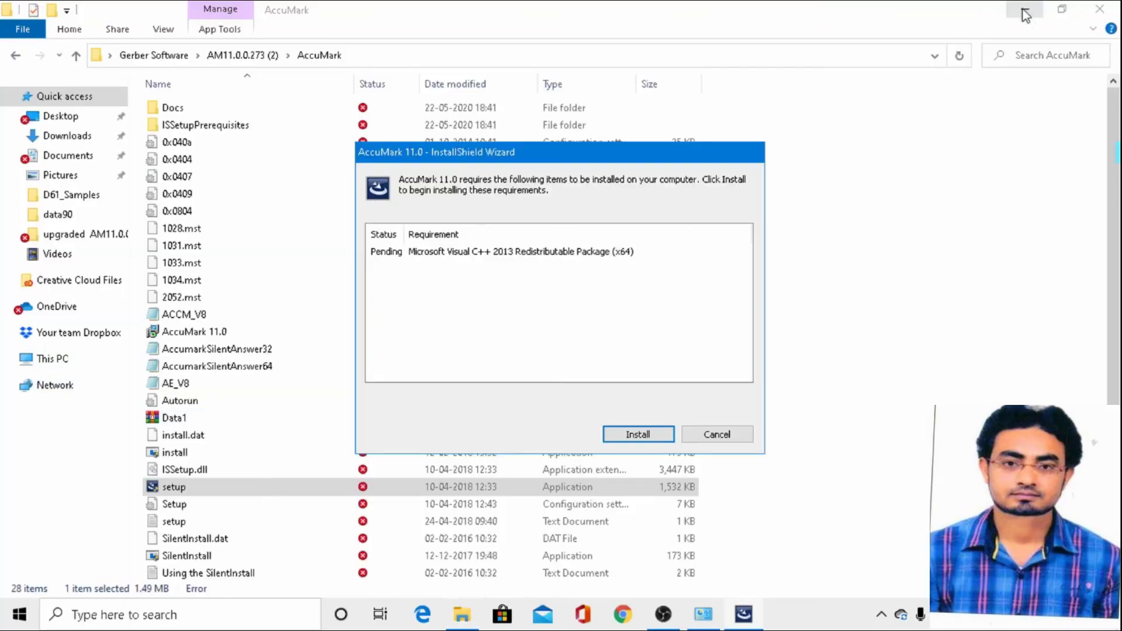
click(633, 433)
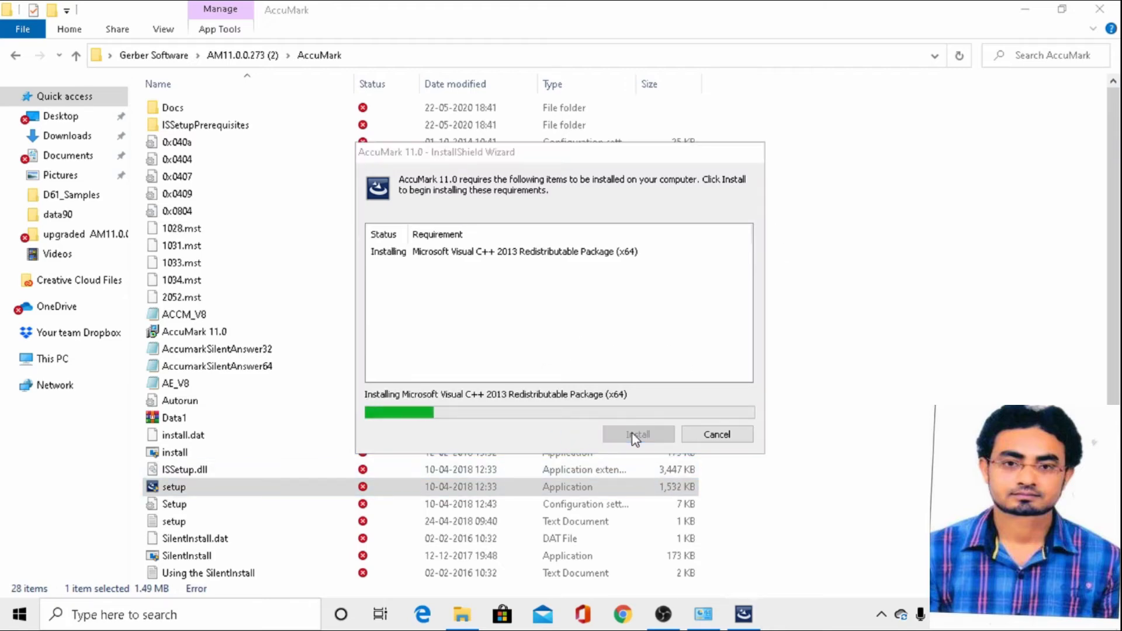
mouse_move(754, 620)
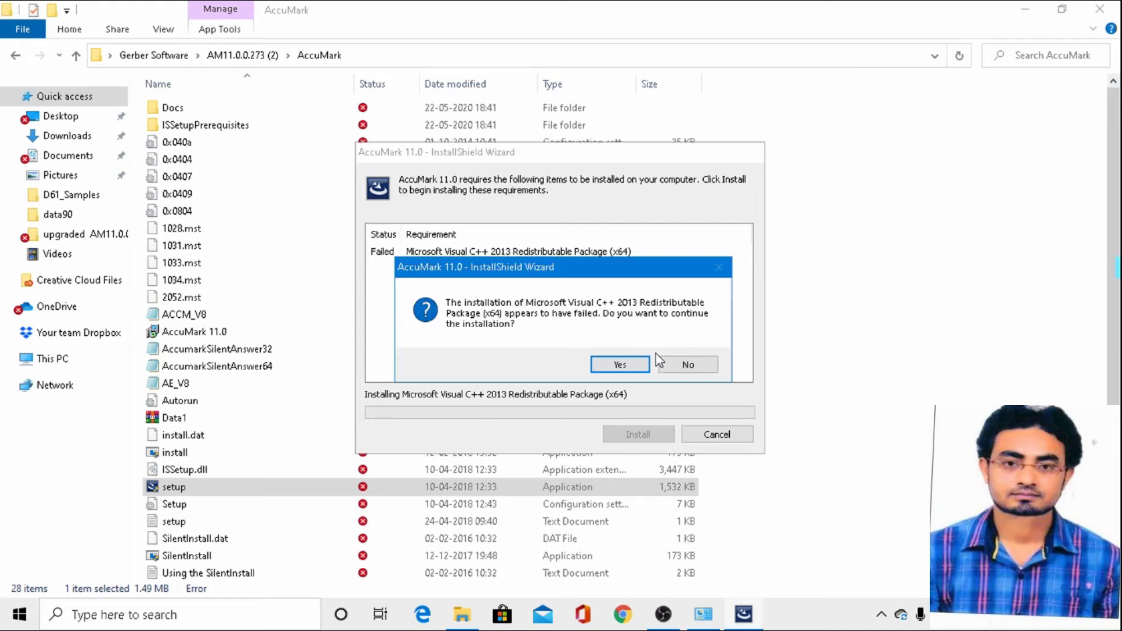
click(606, 367)
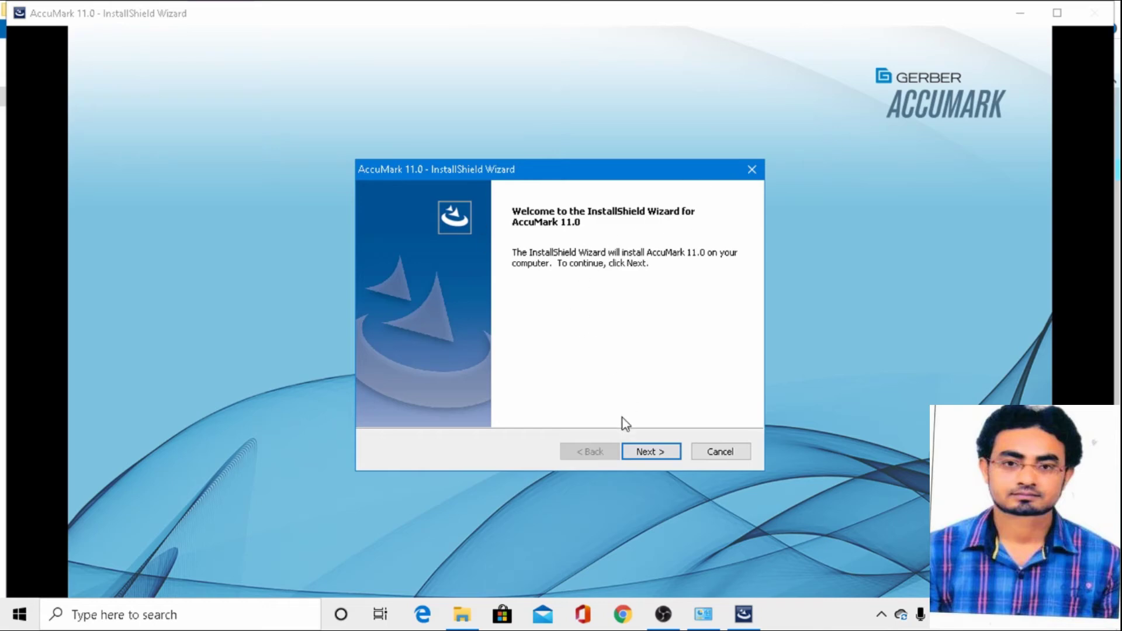
click(652, 452)
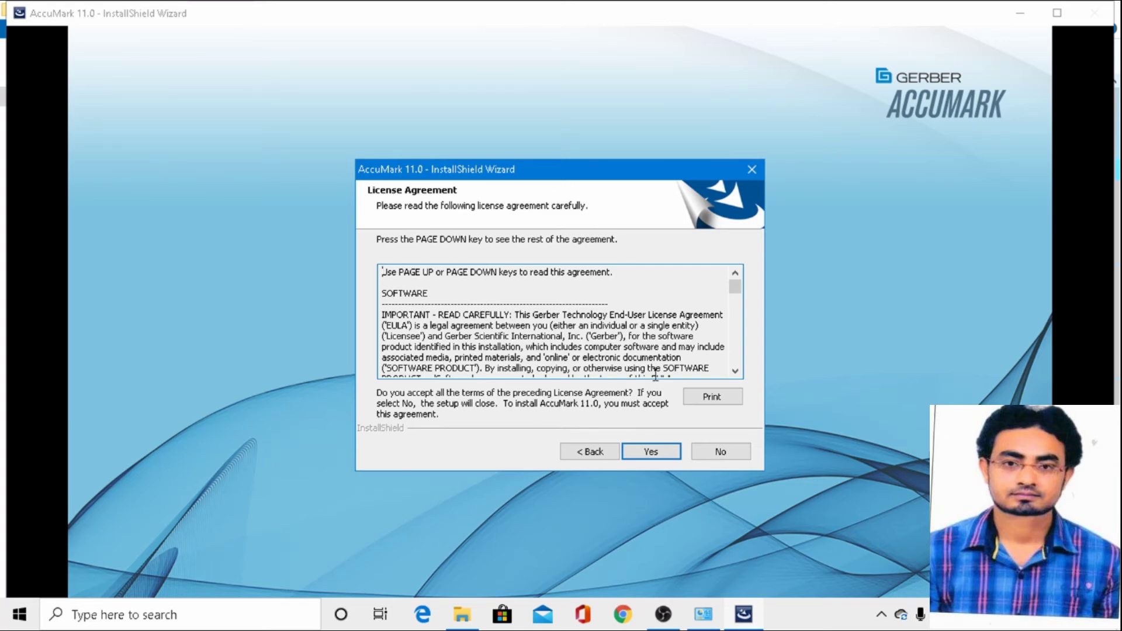
- Accept the license agreement, install AccuMark 11.0 in the default AccuMark V11 folder with the Typical setup type, and finish the wizard
click(648, 453)
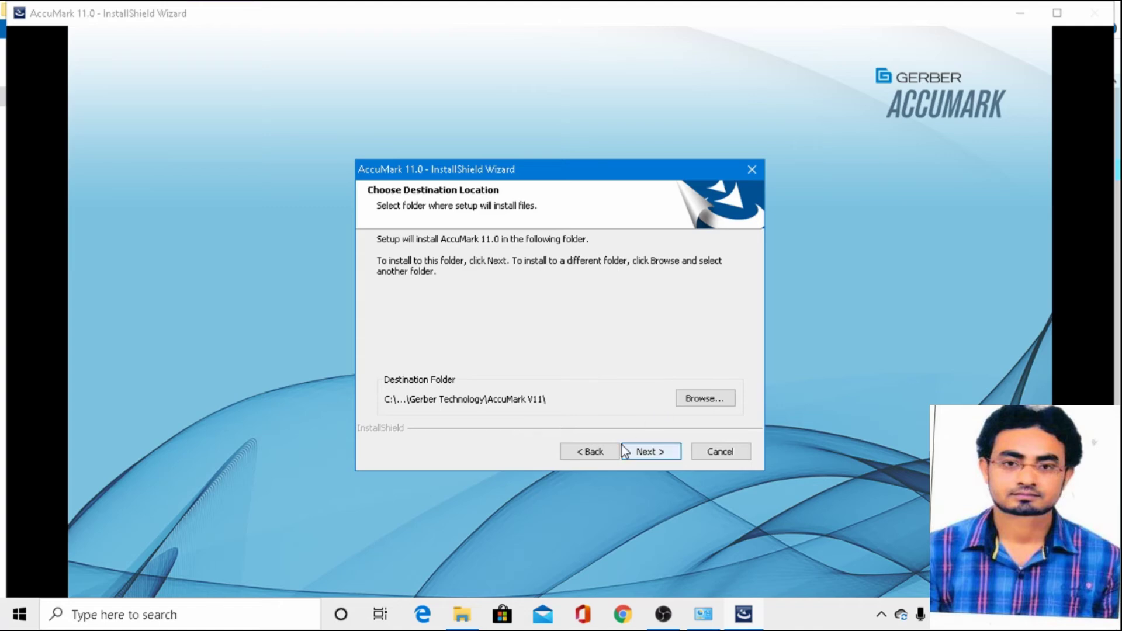
click(637, 456)
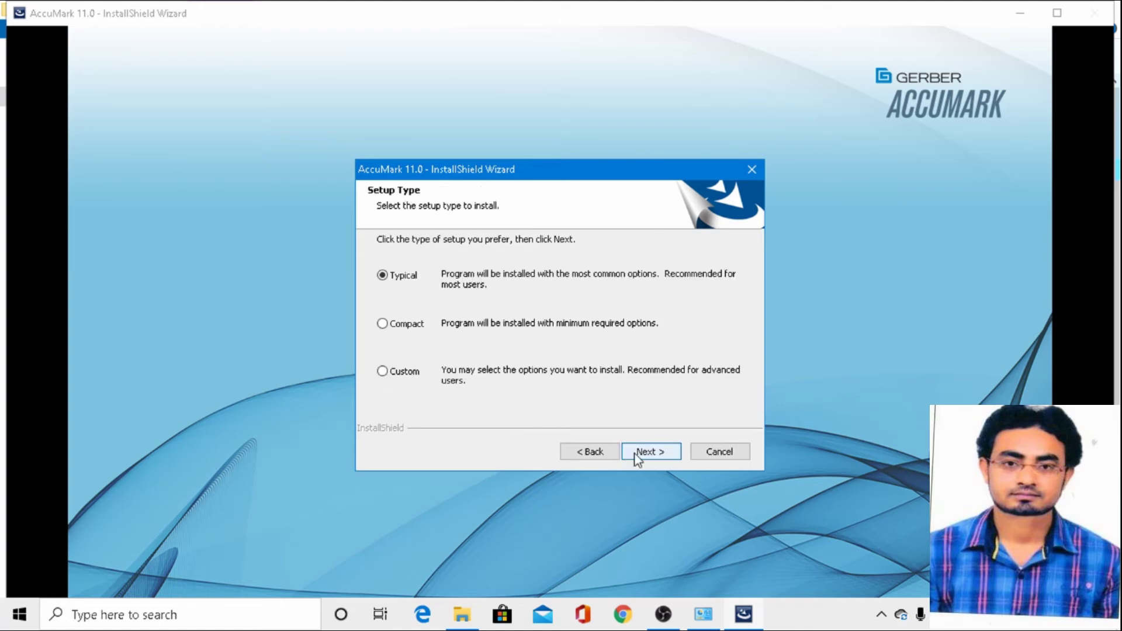
click(636, 457)
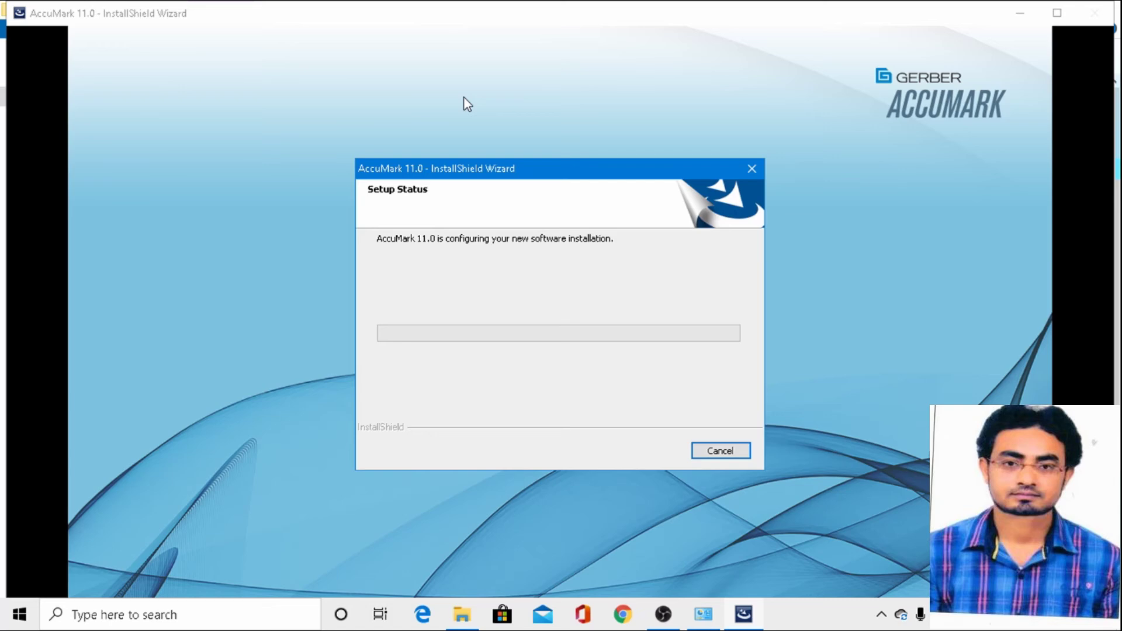
mouse_move(747, 627)
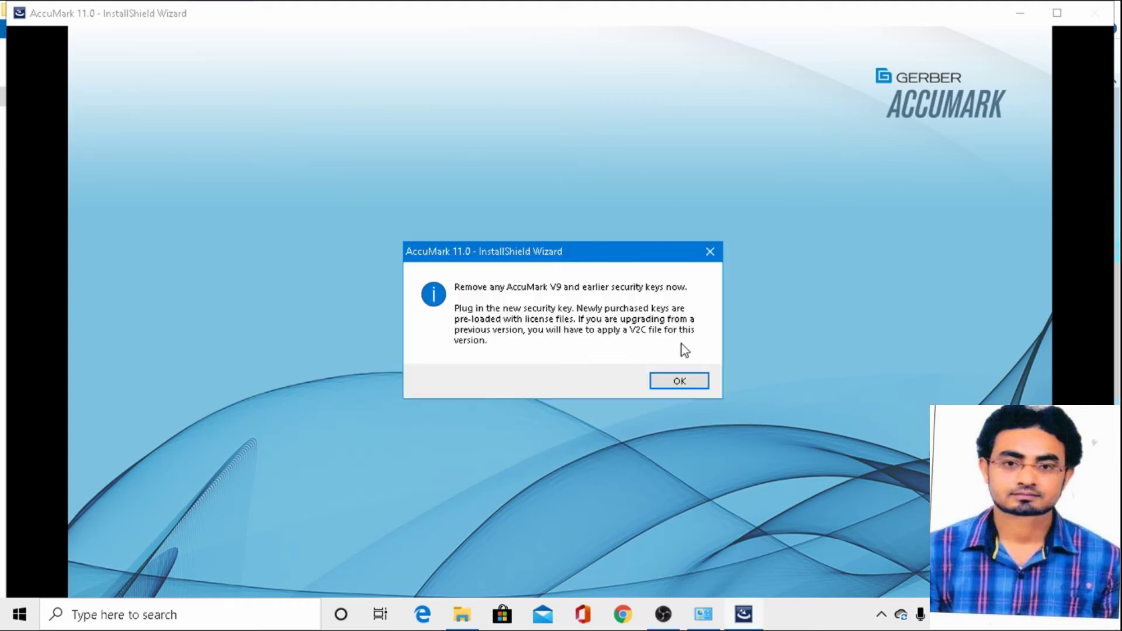
click(671, 384)
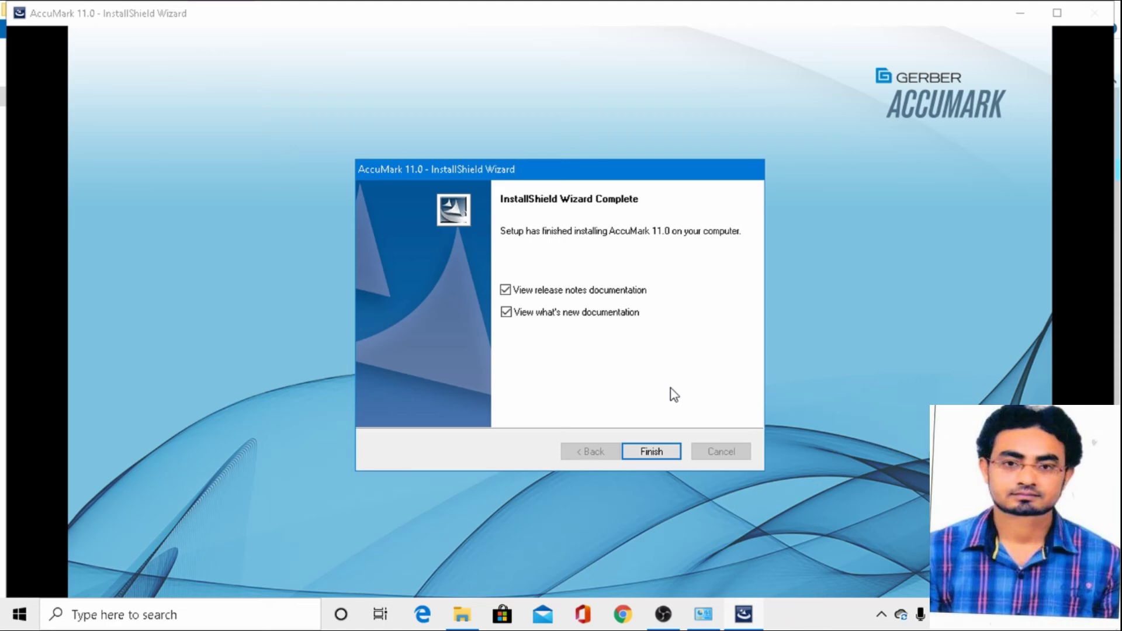
click(651, 453)
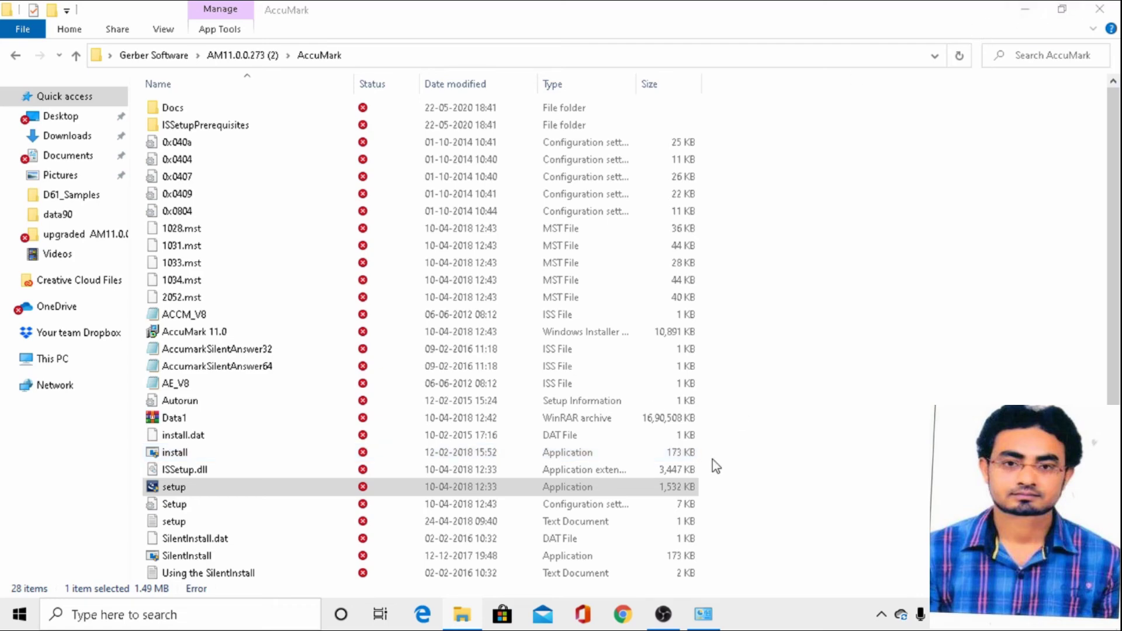
- Minimize the AccuMark setup folder window and refresh the desktop
mouse_move(655, 624)
click(1022, 8)
right_click(801, 185)
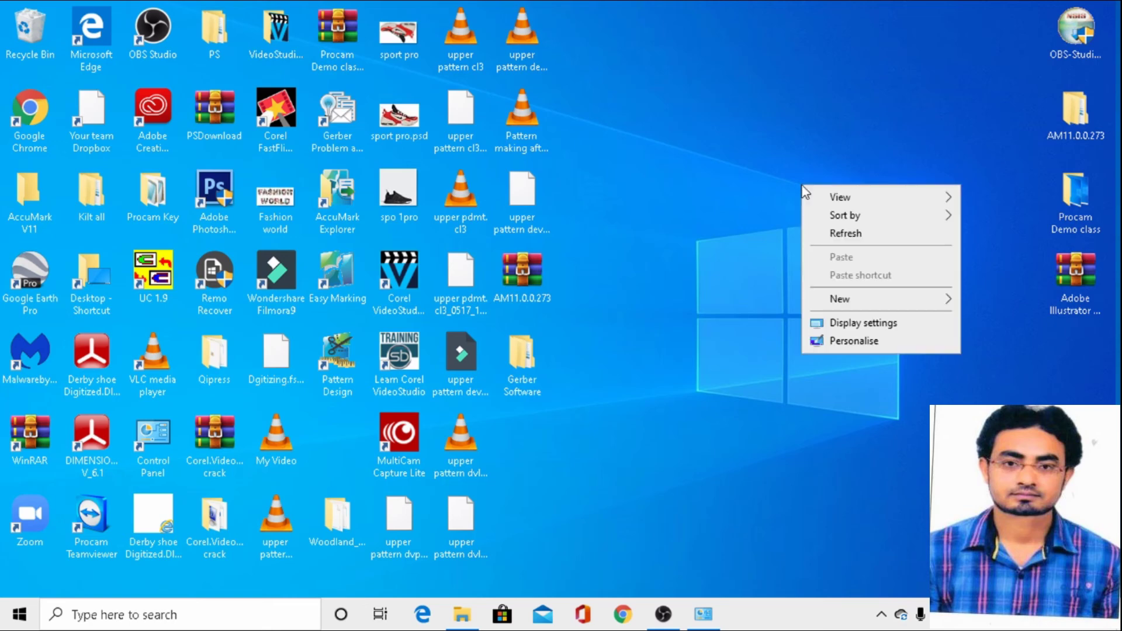
click(851, 233)
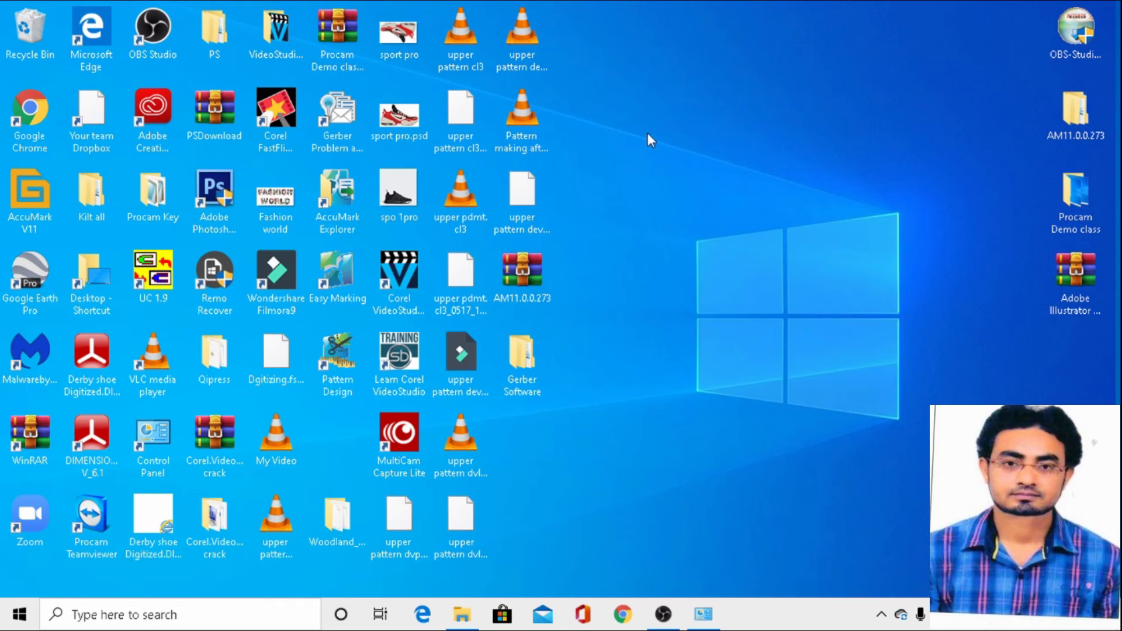
- Launch AccuMark Explorer from its desktop shortcut to check the installation, minimize it and refresh the desktop
double_click(335, 198)
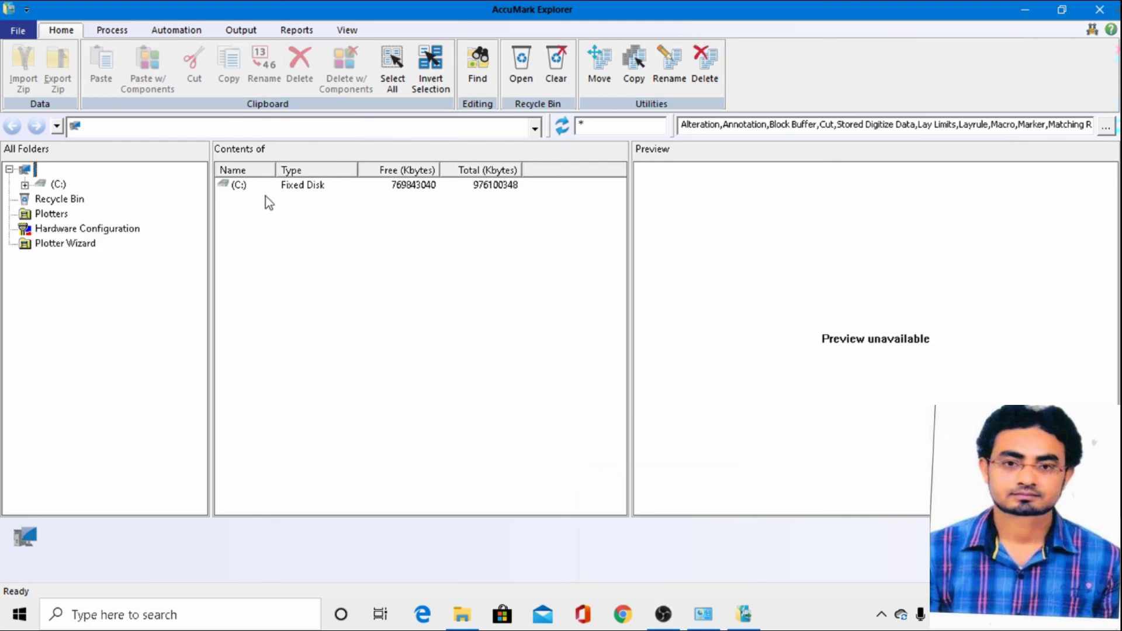
click(1024, 9)
right_click(830, 84)
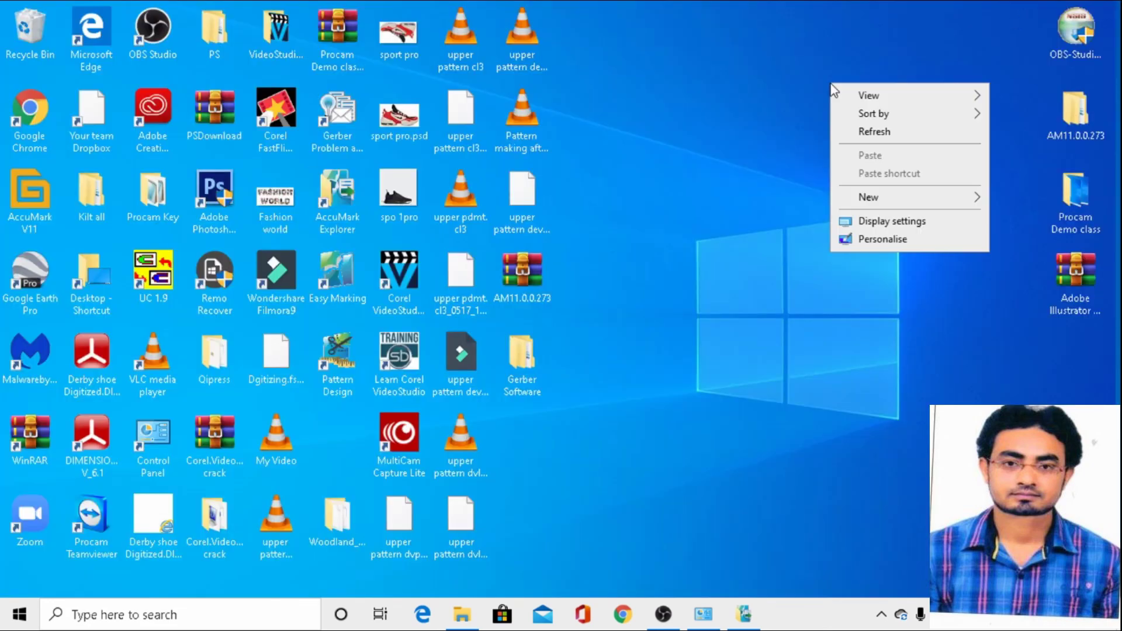
click(875, 132)
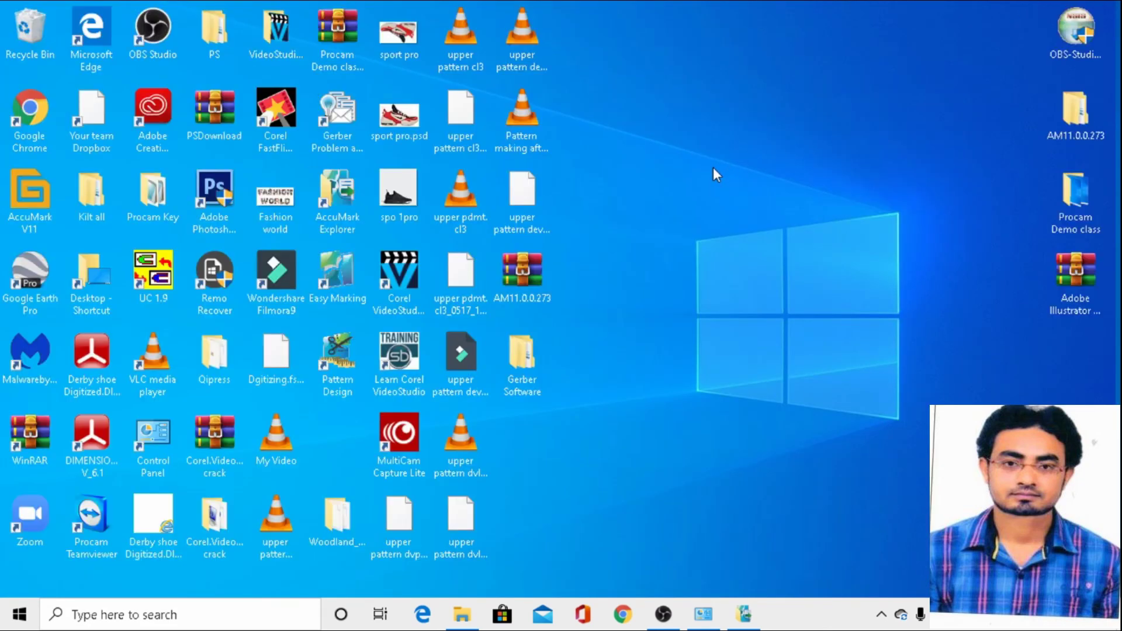